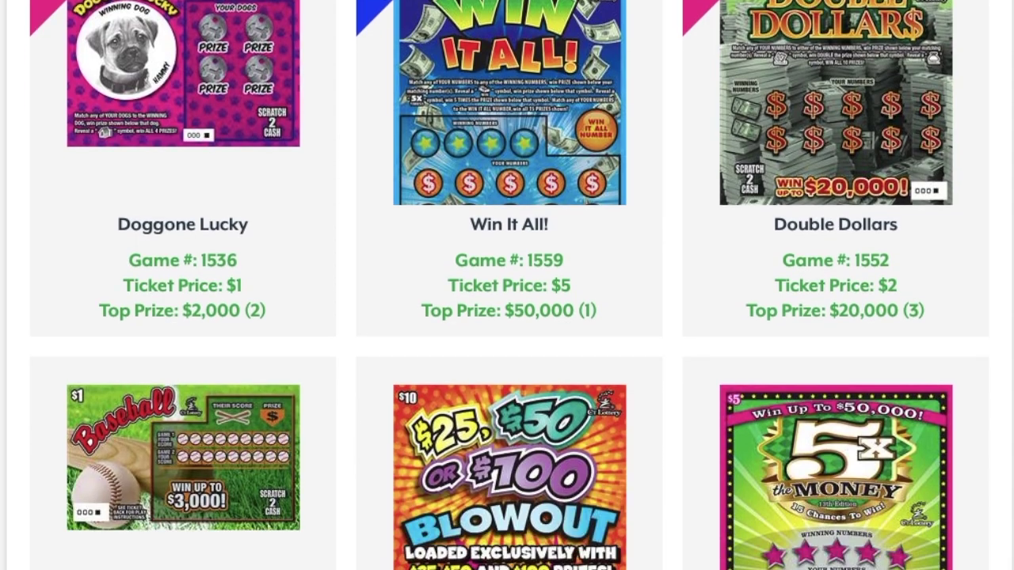
- Scroll to Top Prizes Remaining and open the 'See Odds for all Prize Levels for all Active Scratchers Games' link
scroll(506, 285, "down", 3)
scroll(507, 285, "down", 3)
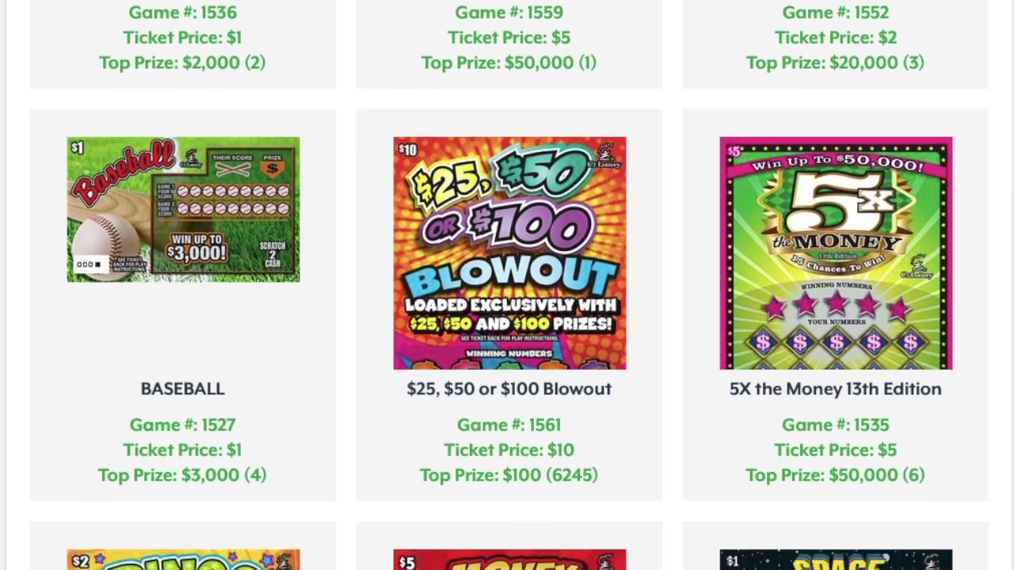
scroll(507, 285, "down", 2)
scroll(507, 286, "down", 3)
scroll(507, 286, "down", 3)
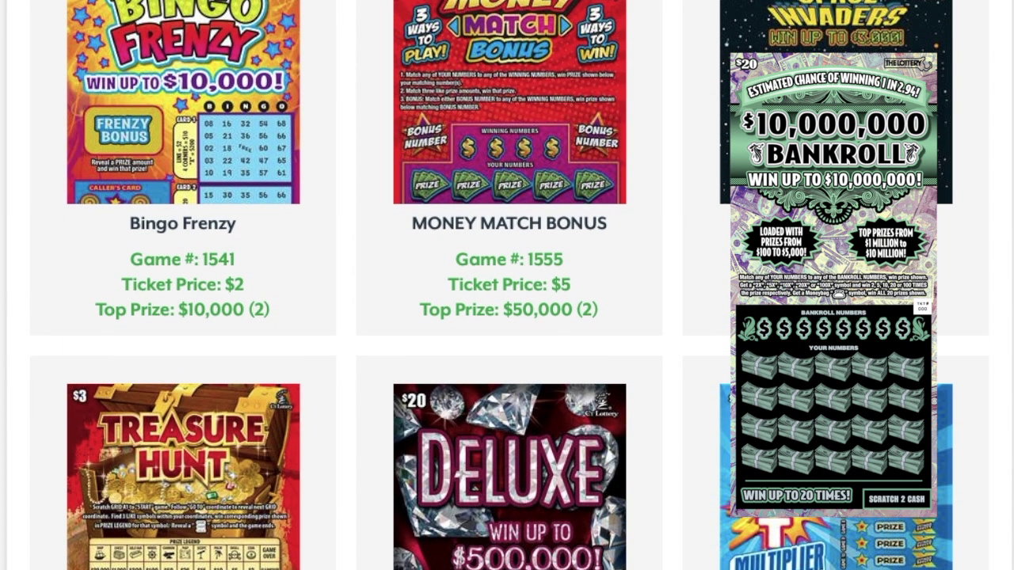
scroll(507, 285, "down", 3)
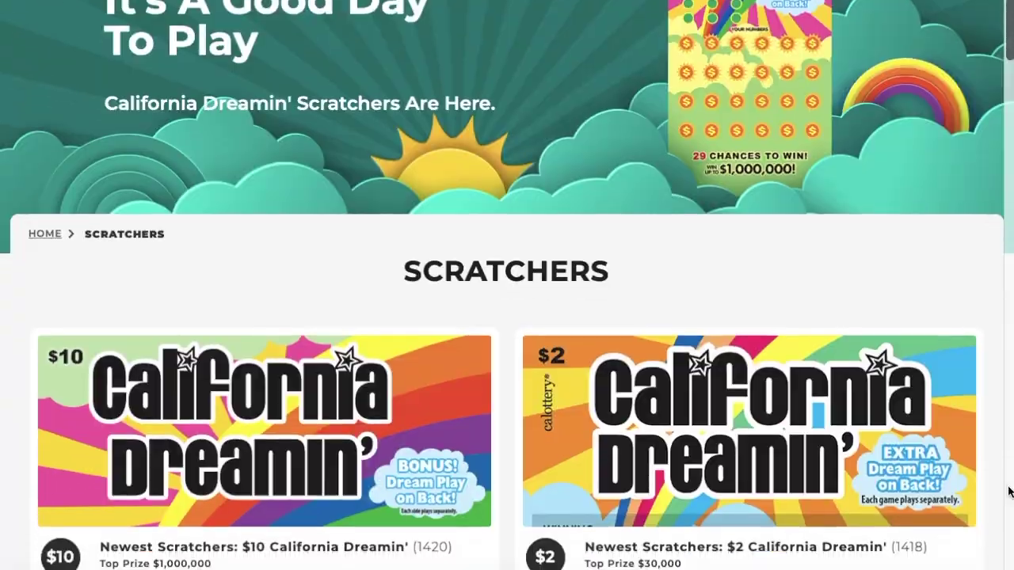
scroll(1007, 487, "down", 12)
scroll(1009, 492, "down", 10)
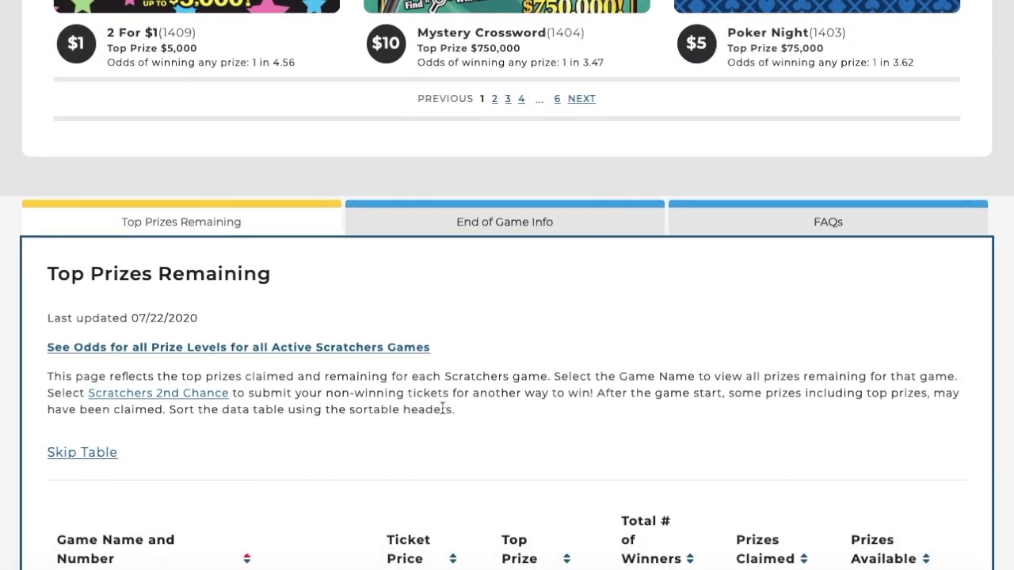
left_click(403, 349)
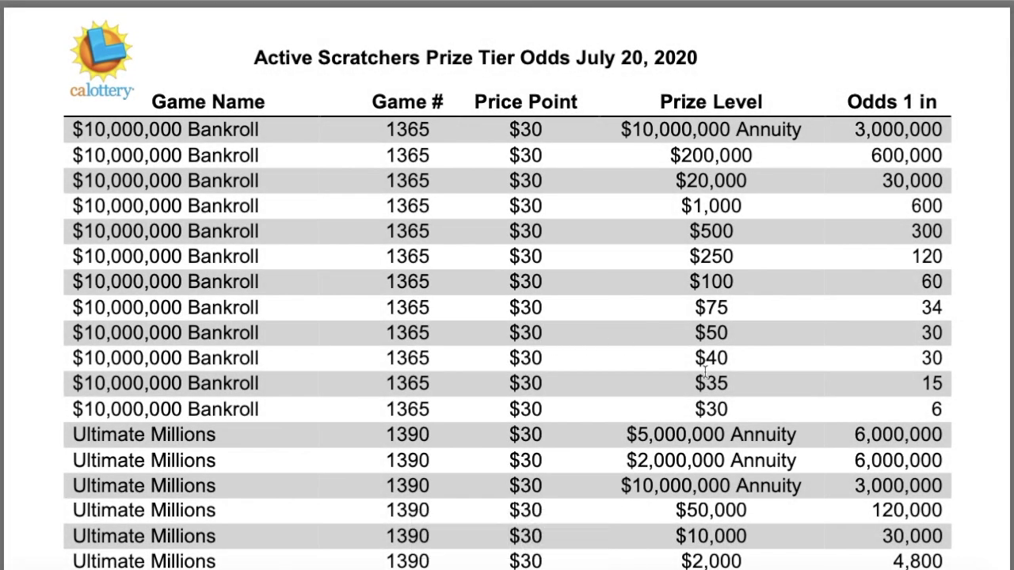
- Highlight the first row's game 1365, $30 price and $10,000,000 Annuity prize, then the Lucky Day $1 row
scroll(704, 372, "down", 1)
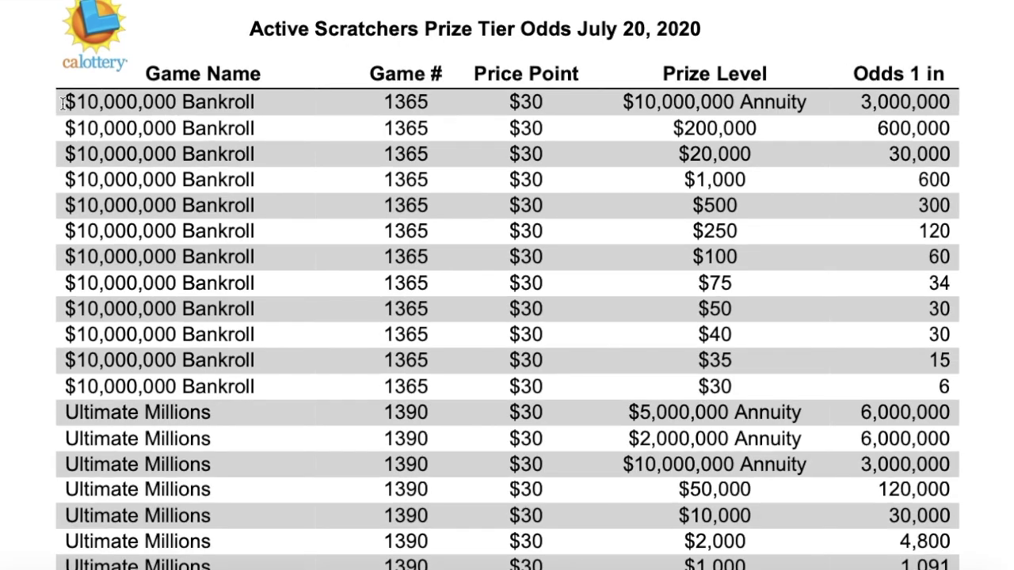
left_click_drag(63, 103, 254, 101)
left_click(388, 101)
left_click_drag(388, 102, 432, 101)
left_click_drag(509, 101, 548, 101)
left_click_drag(622, 101, 953, 101)
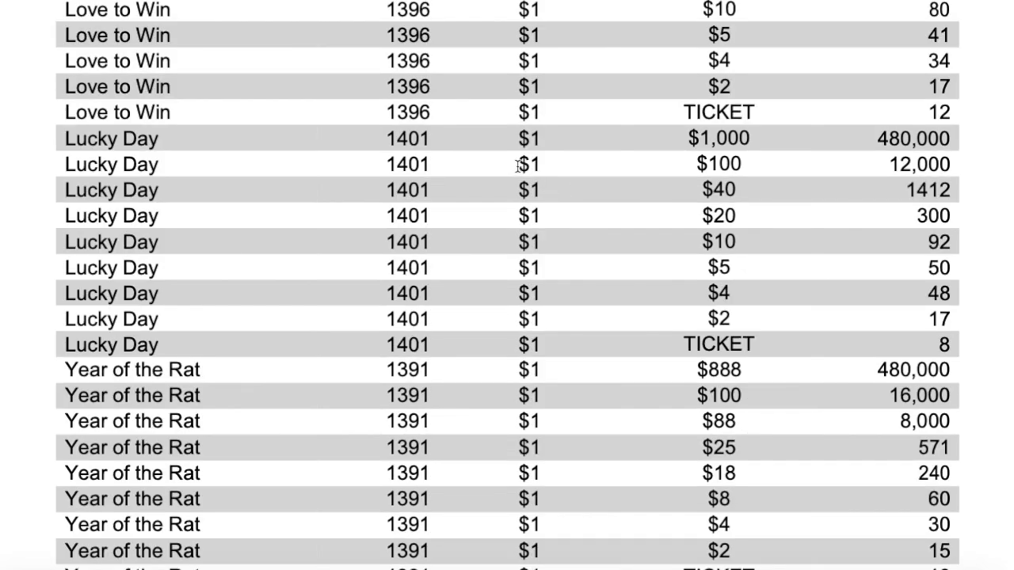
left_click_drag(517, 165, 544, 167)
left_click_drag(65, 165, 159, 164)
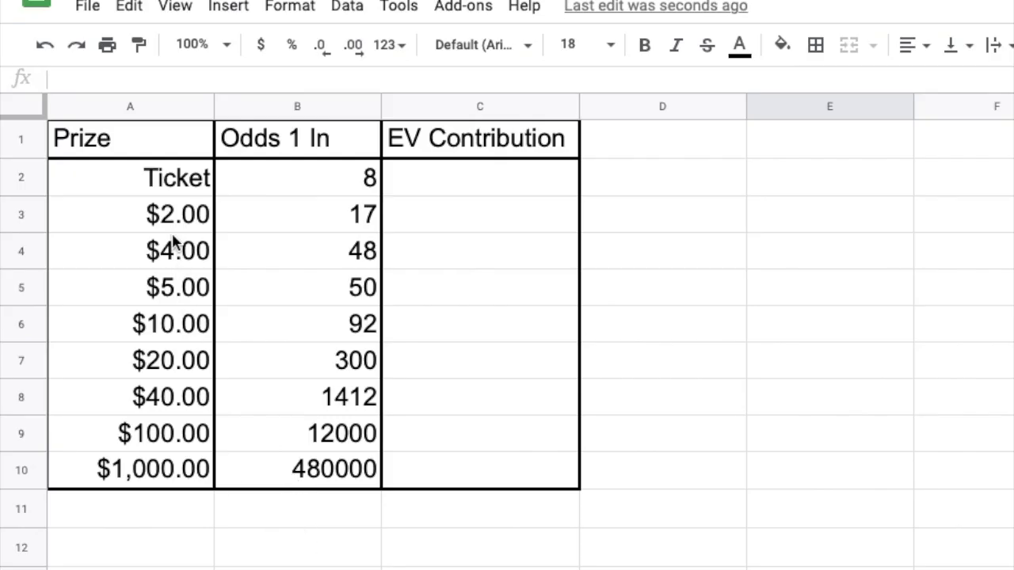
left_click(172, 190)
key("Down")
key("Down")
key("Down")
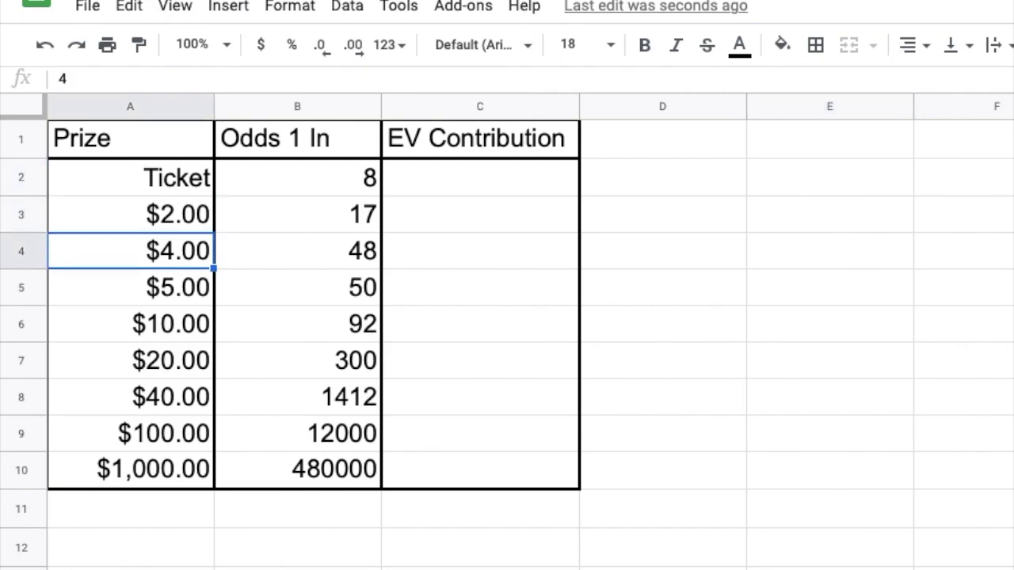
key("Down")
key("Down")
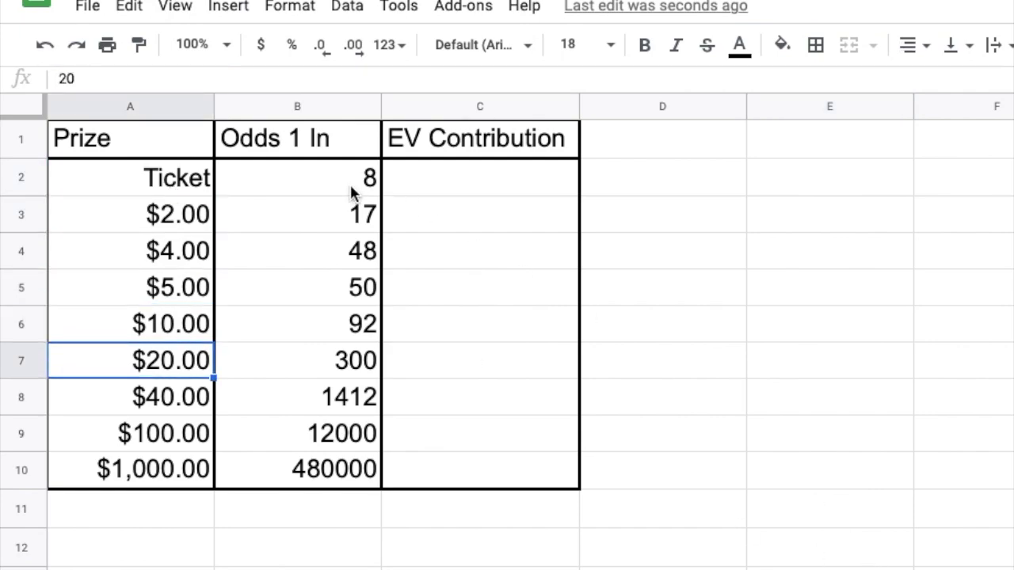
left_click(353, 185)
key("Down")
key("Down")
key("Down")
key("Down")
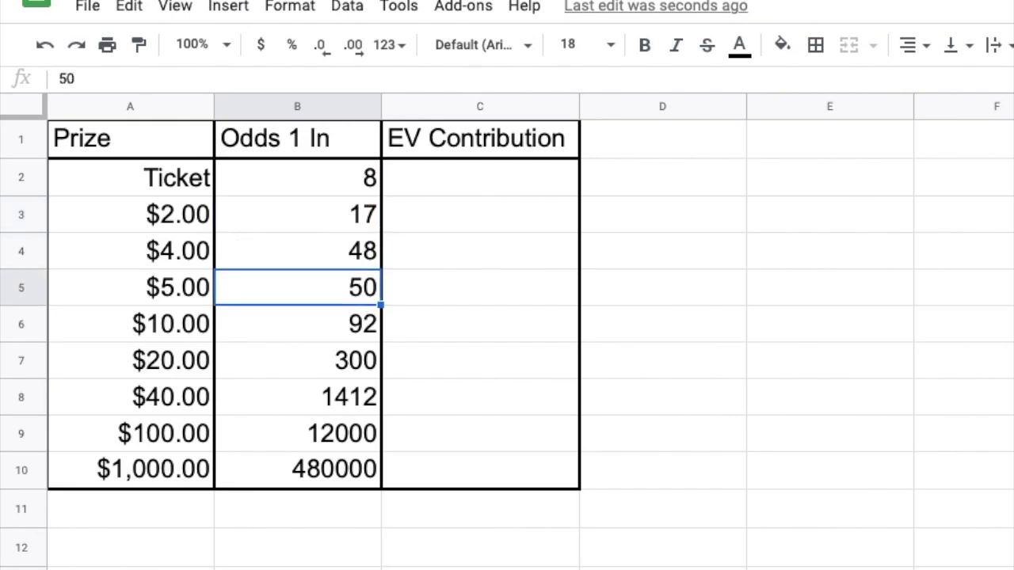
left_click(963, 563)
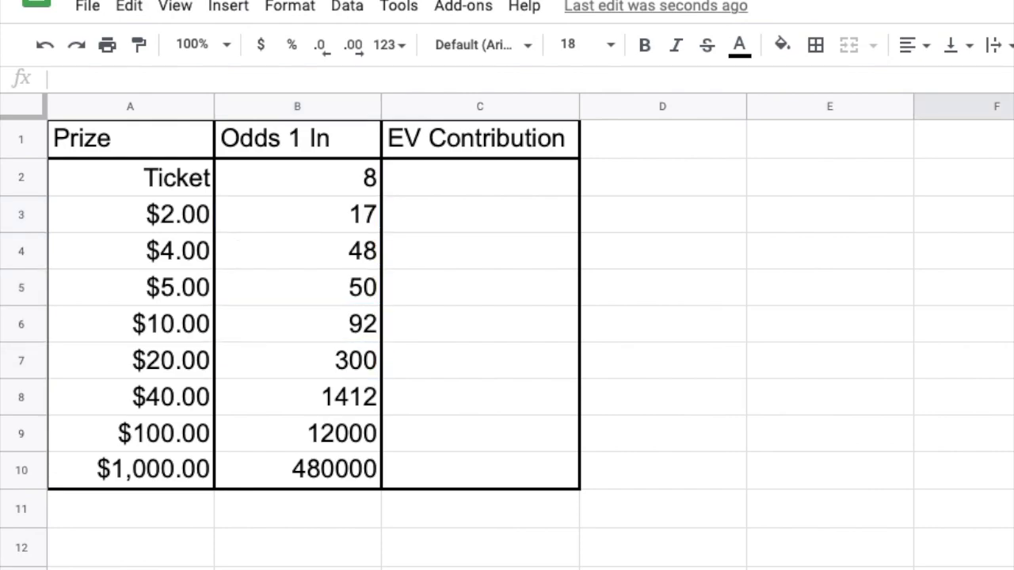
left_click(490, 221)
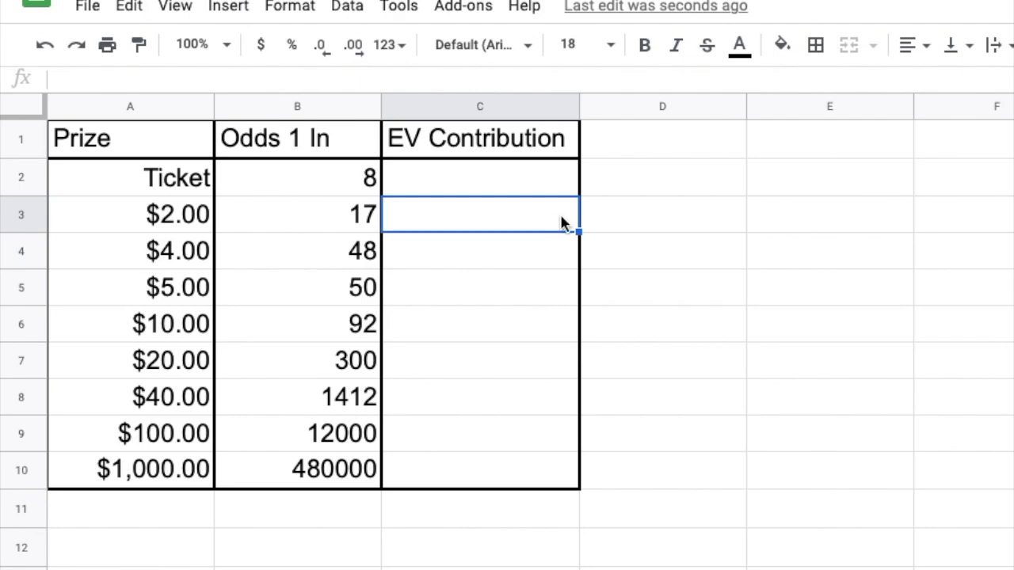
type("=")
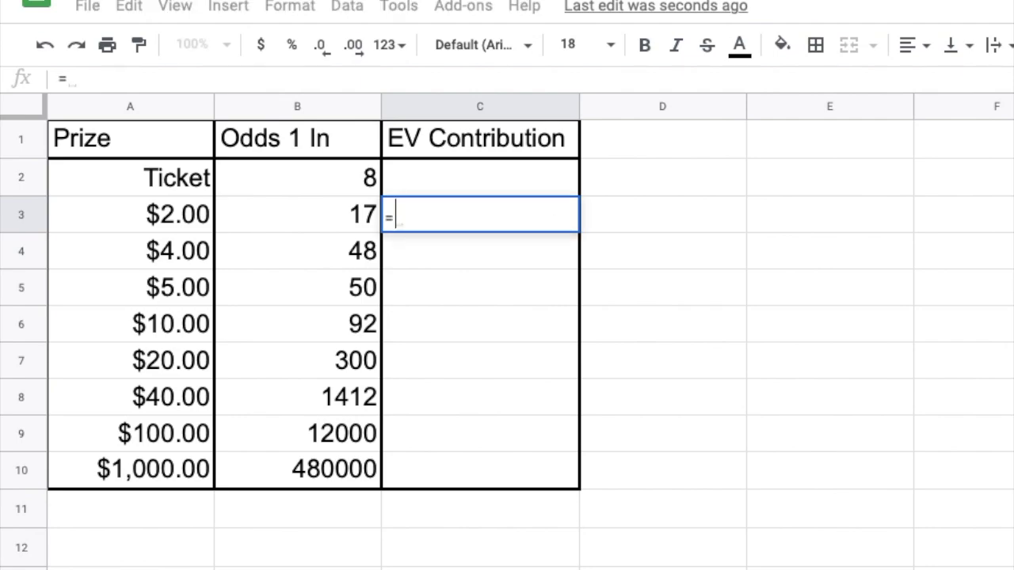
- Enter =A3*(1/B3) in C3 and fill it down through C10 for the $2–$1,000 prizes
left_click(156, 221)
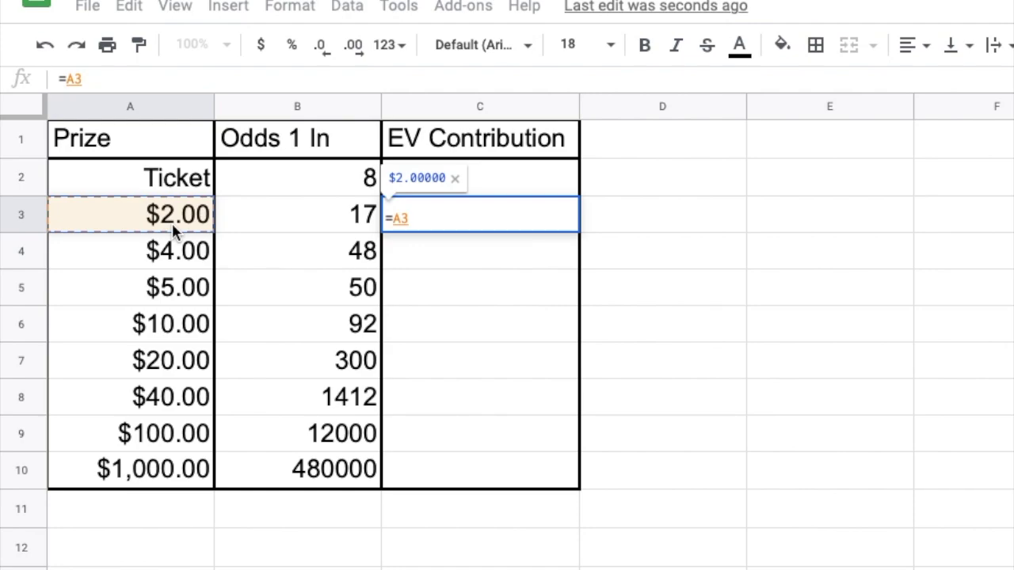
type("*()")
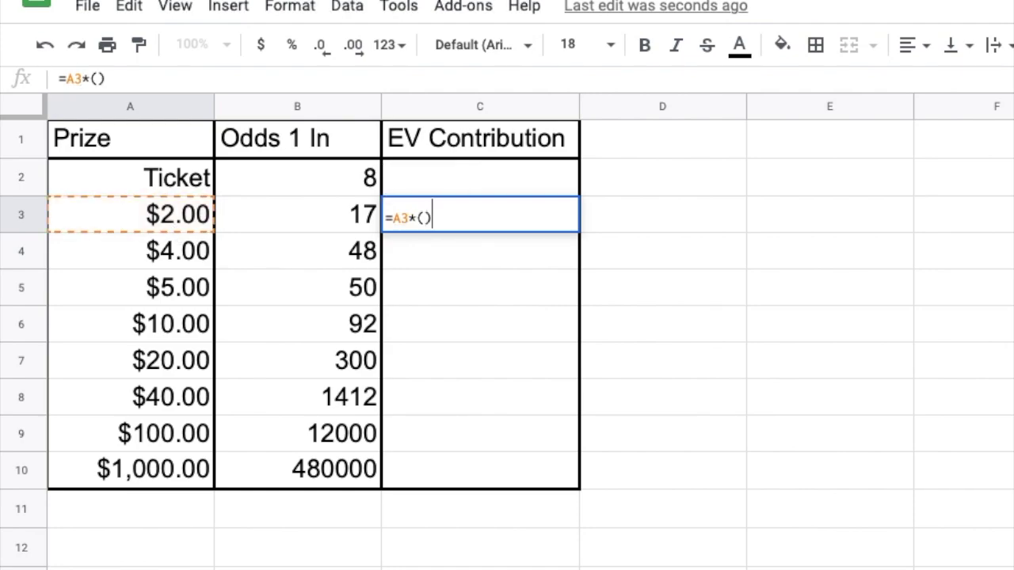
type("1/")
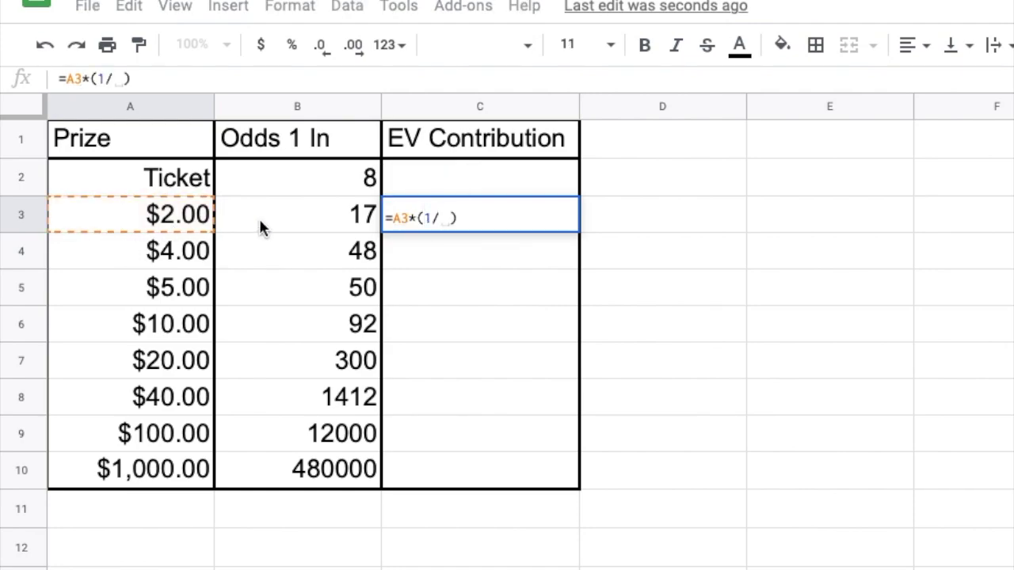
left_click(277, 220)
key("Return")
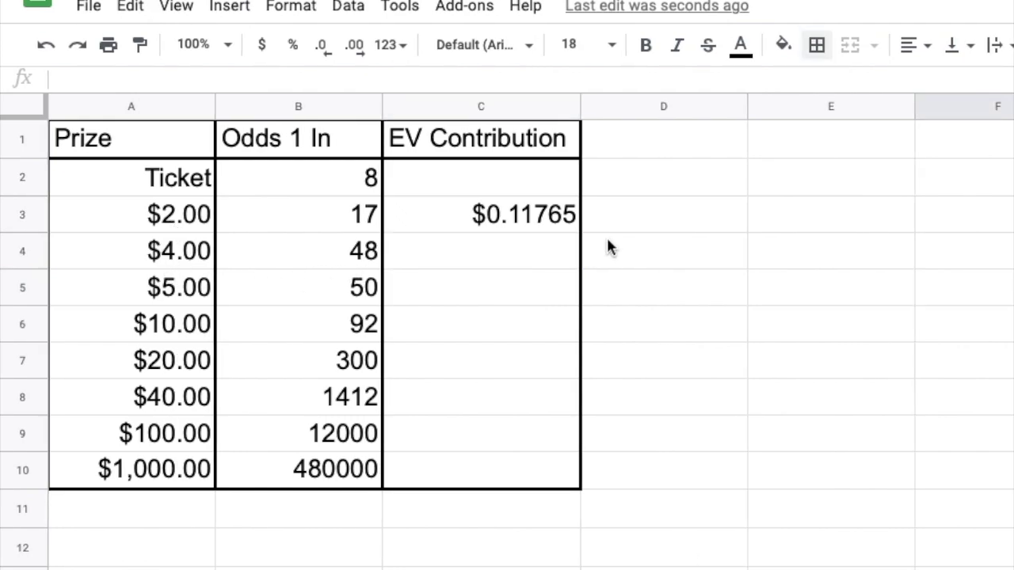
left_click(555, 215)
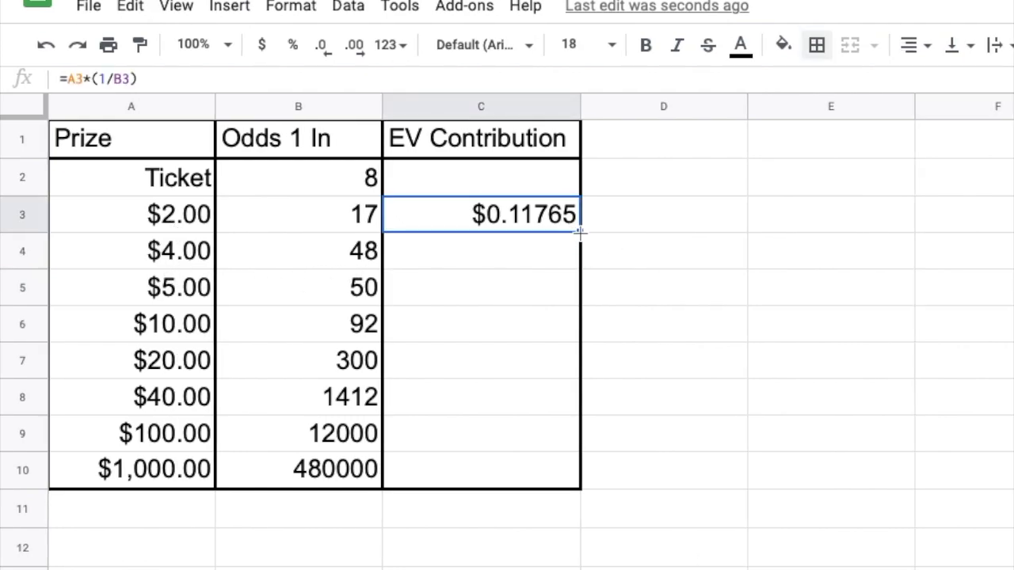
double_click(580, 232)
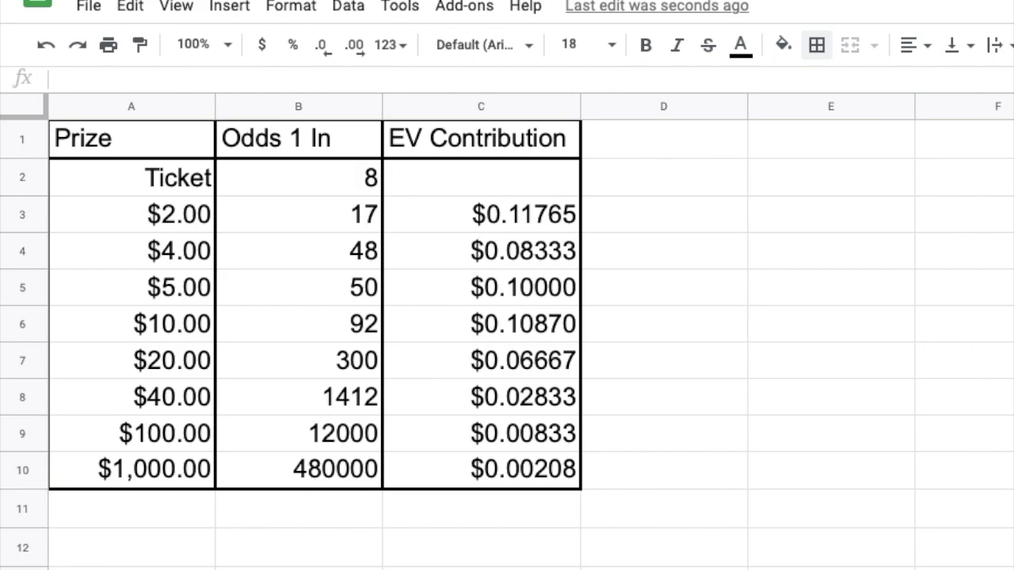
left_click(830, 287)
type("=")
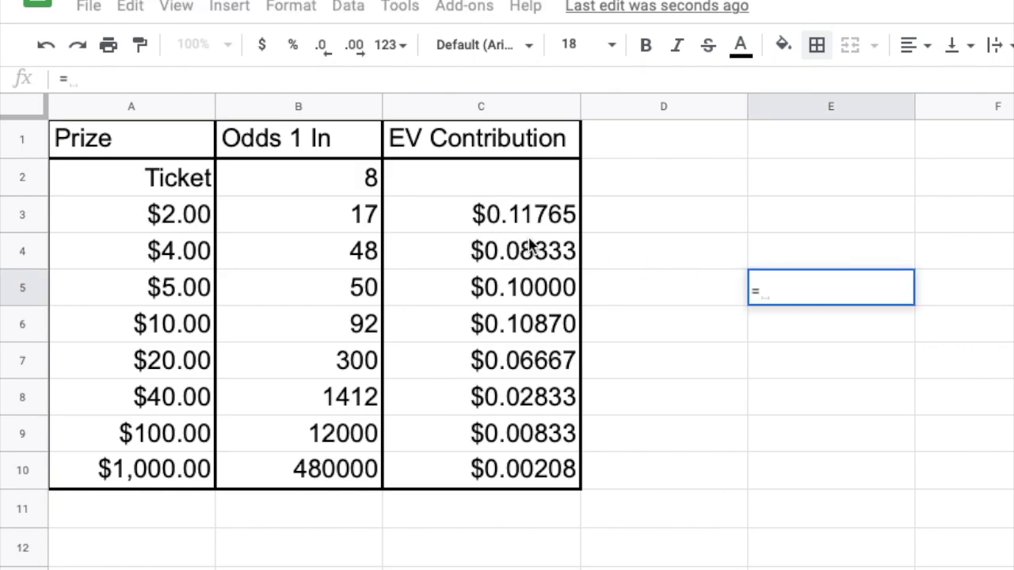
type("SUM(")
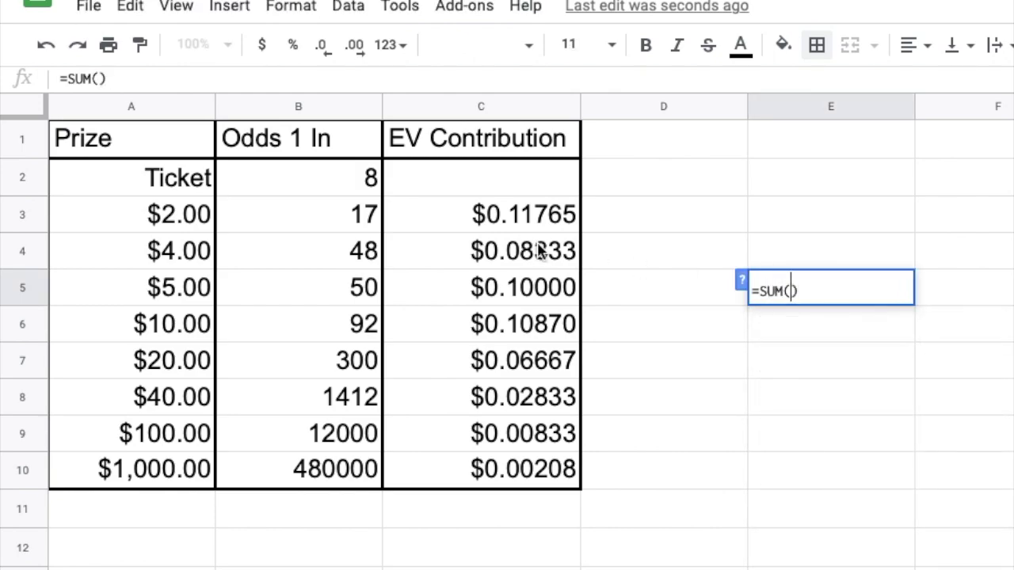
- Sum C3:C10 in E5 to get a cash-prize EV total of $0.51509
left_click_drag(415, 217, 507, 473)
key("Return")
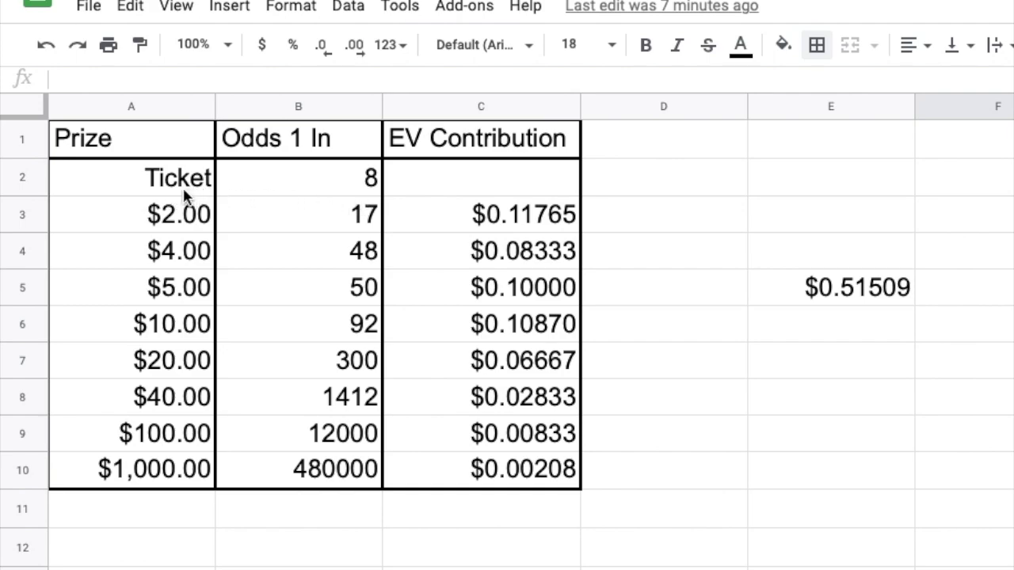
left_click(514, 182)
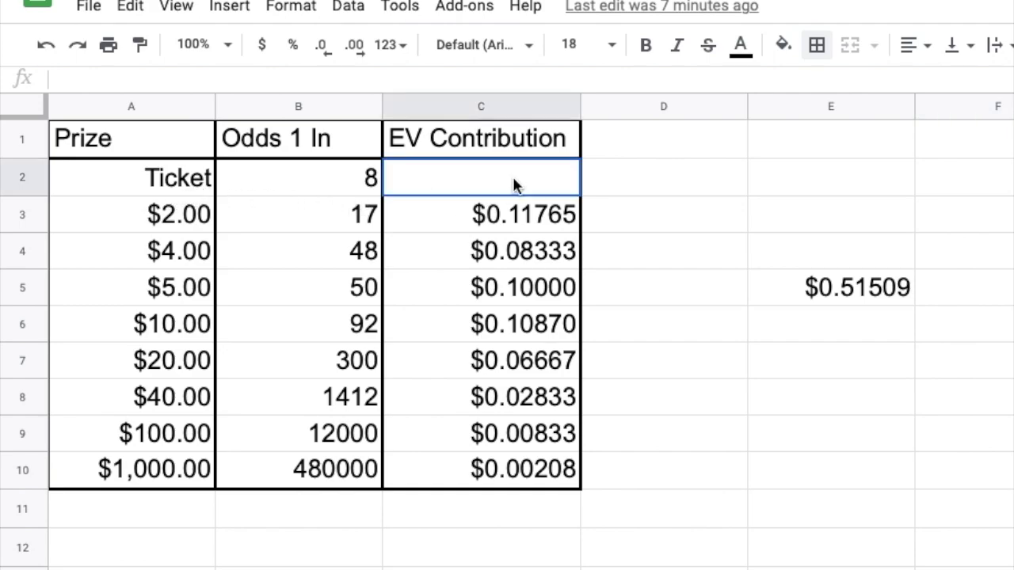
- Enter =E5*(1/B2) in C2 so the Ticket row contributes $0.06439
type("=")
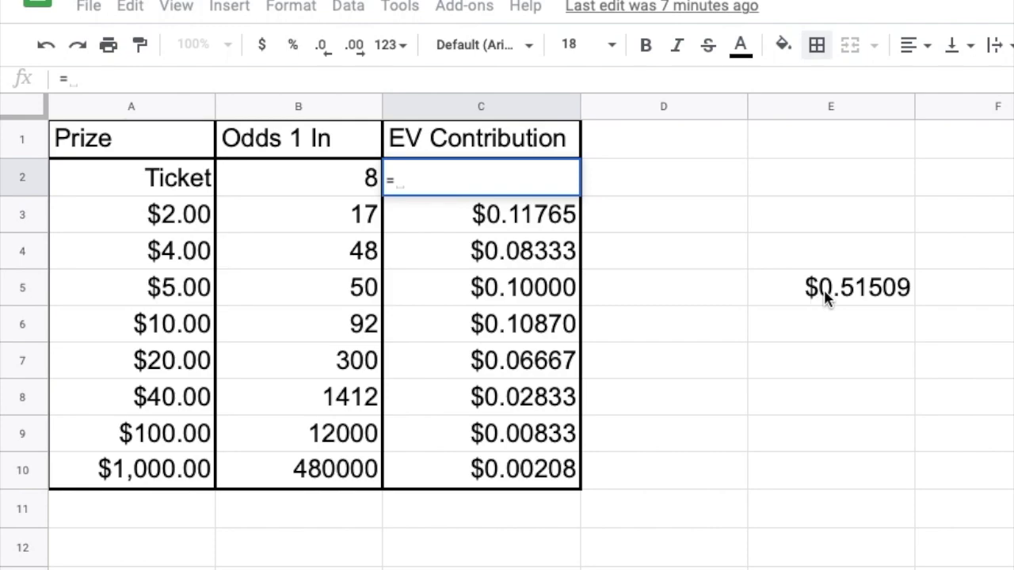
left_click(848, 293)
type("*(1")
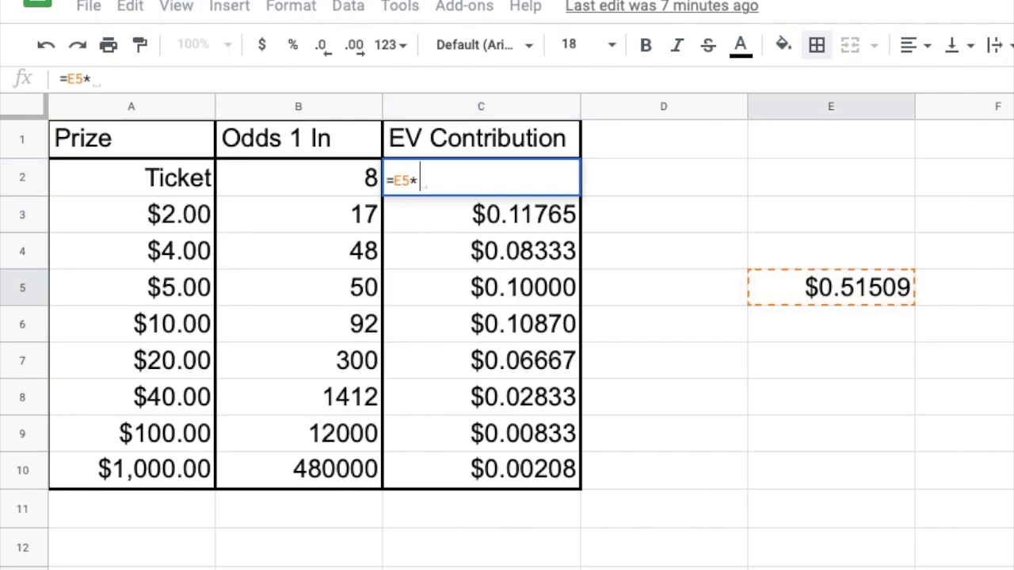
type("/")
left_click(338, 196)
key("Return")
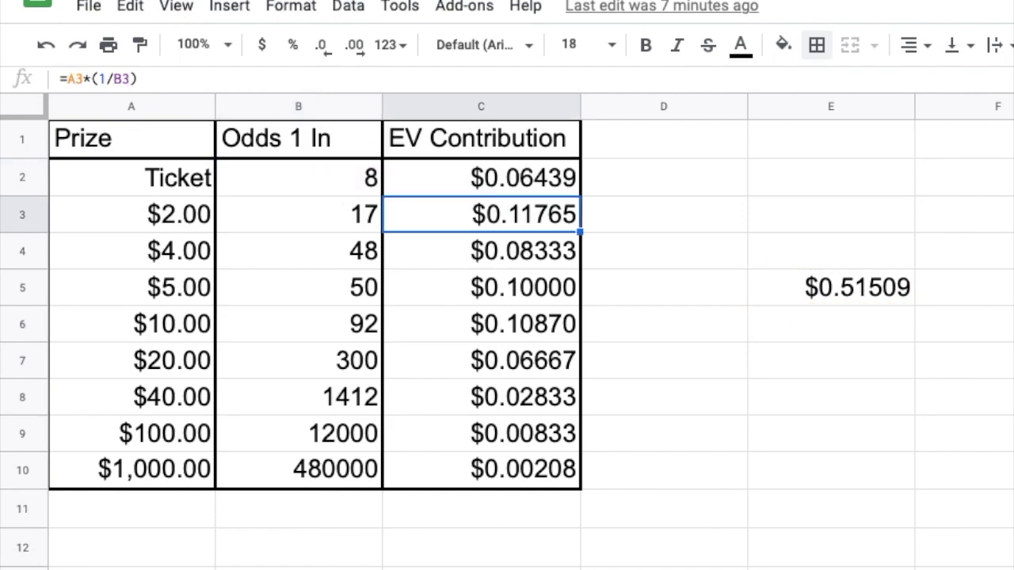
left_click(554, 182)
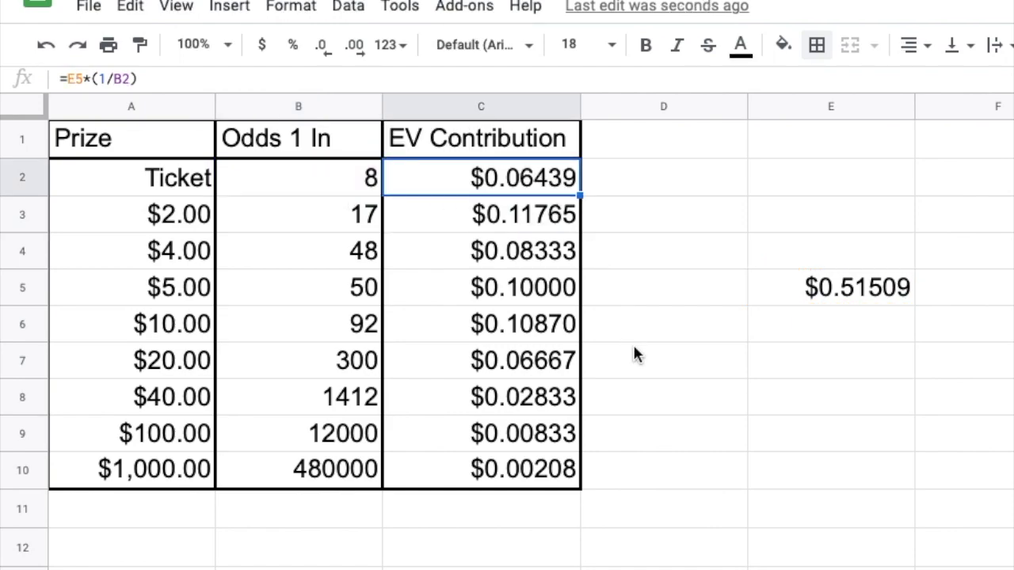
- Enter =E5+C2 in E6, giving a combined expected value of $0.57947
left_click(806, 339)
type("=")
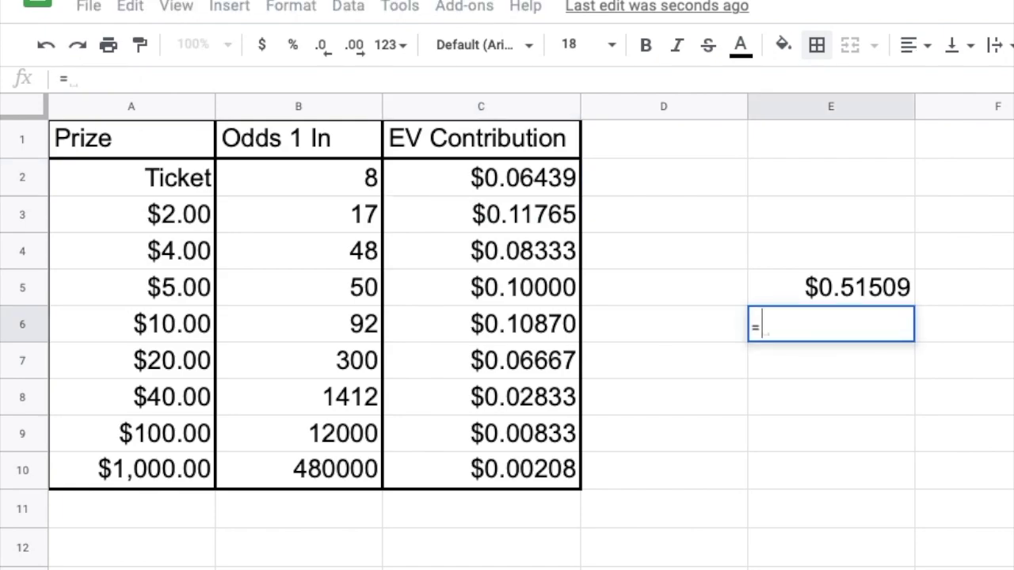
left_click(863, 291)
type("+")
left_click(482, 176)
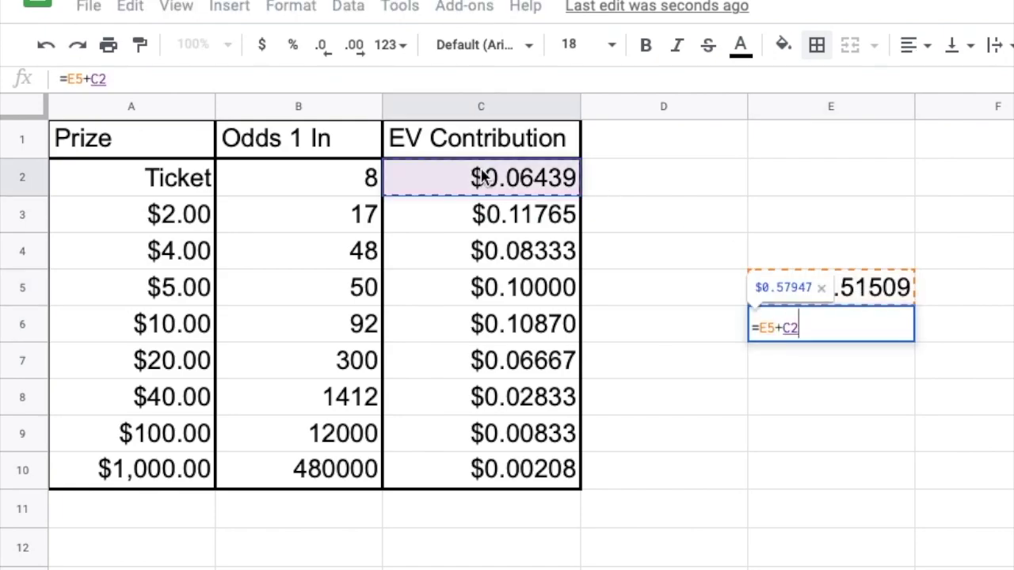
key("Return")
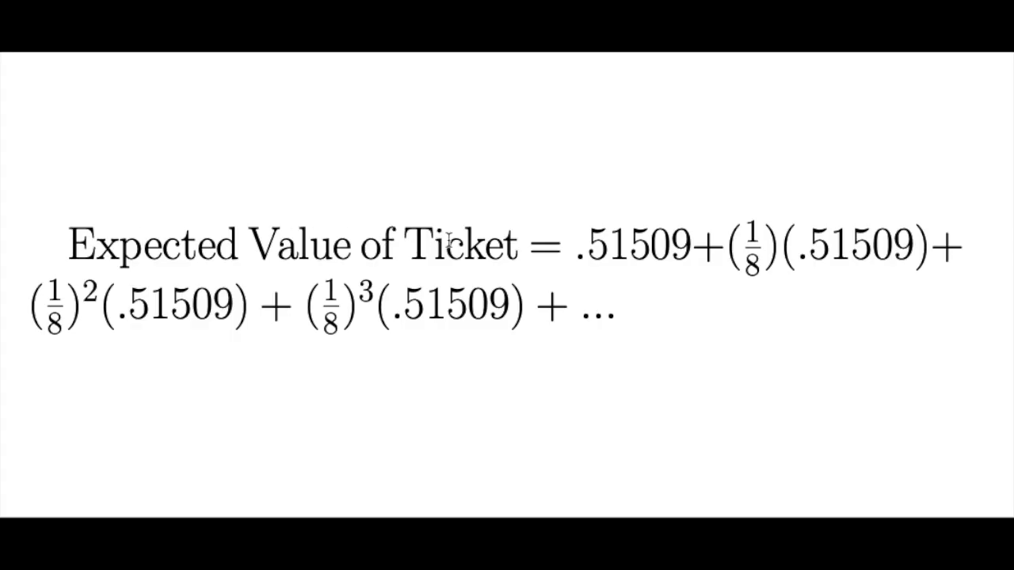
- Highlight each series term: .51509, (1/8), (1/8)², (1/8)³(.51509) and the trailing ellipsis
left_click_drag(578, 246, 692, 247)
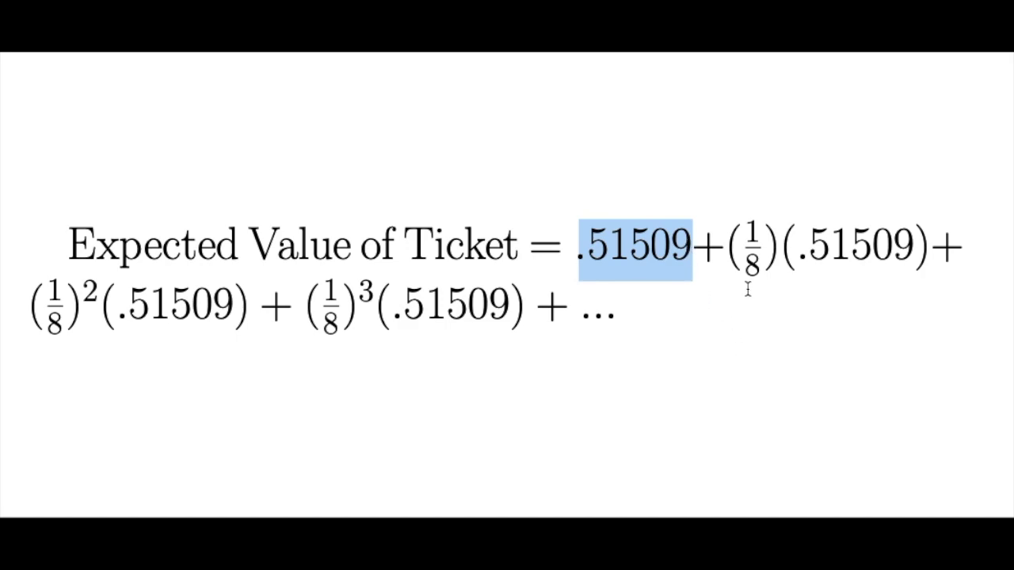
left_click_drag(728, 249, 780, 249)
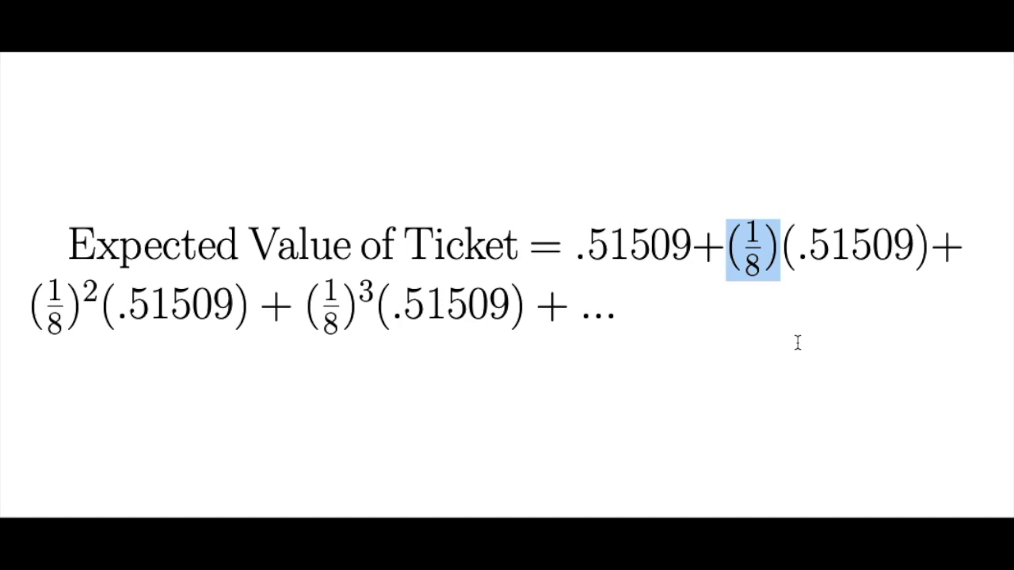
left_click(786, 339)
left_click_drag(725, 250, 917, 247)
left_click_drag(30, 318, 100, 315)
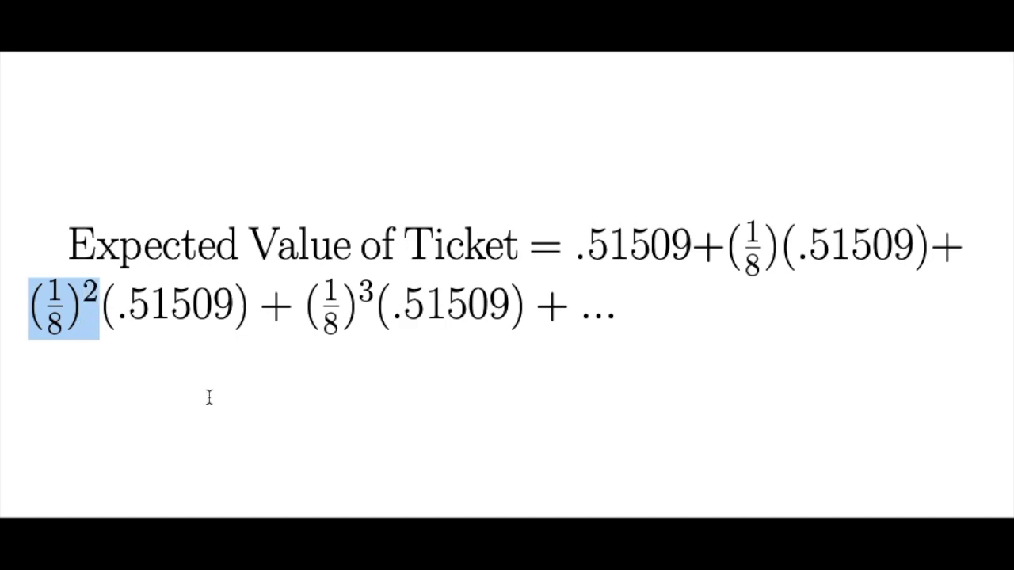
left_click(183, 356)
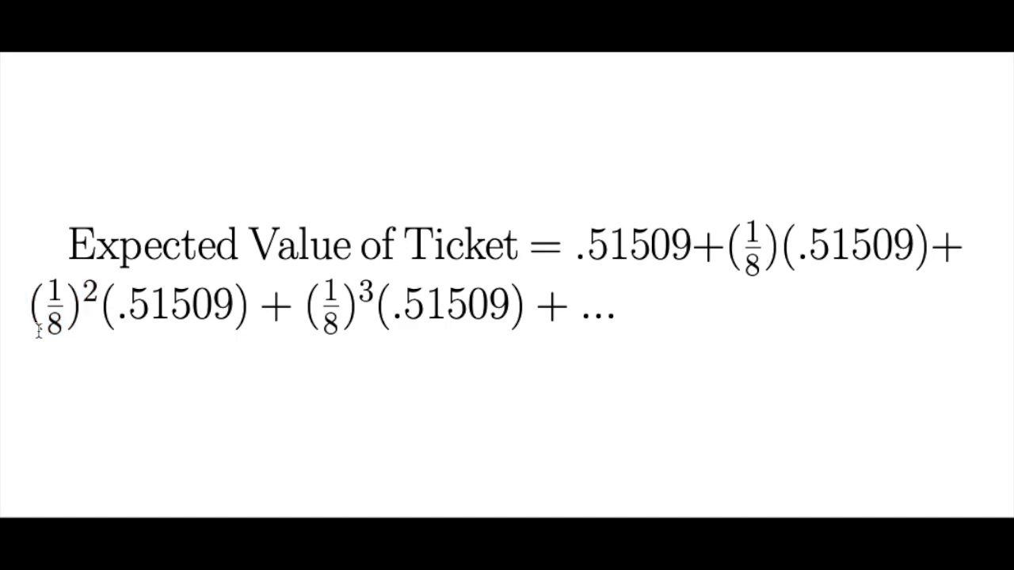
left_click_drag(305, 309, 522, 307)
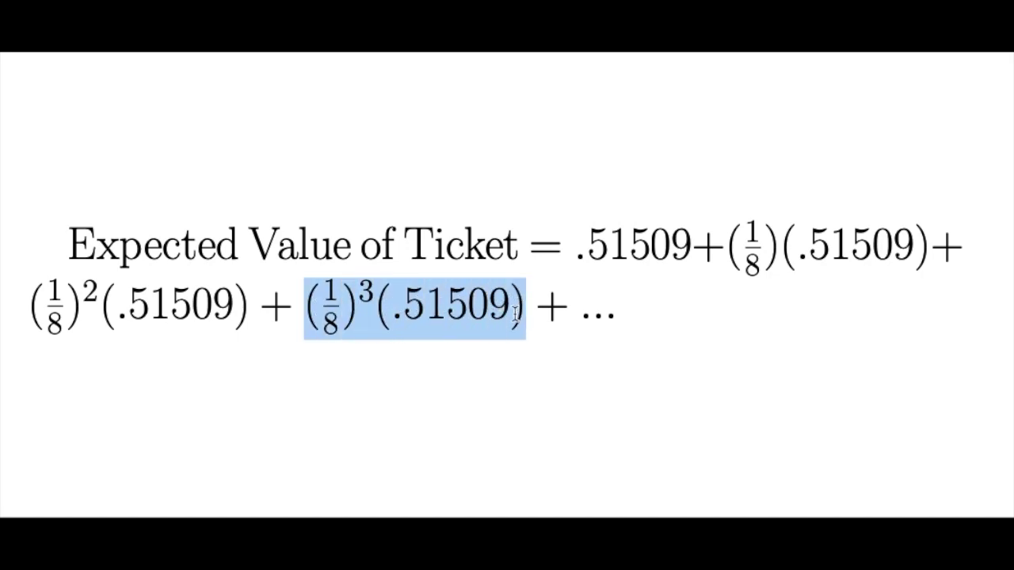
left_click_drag(582, 311, 628, 316)
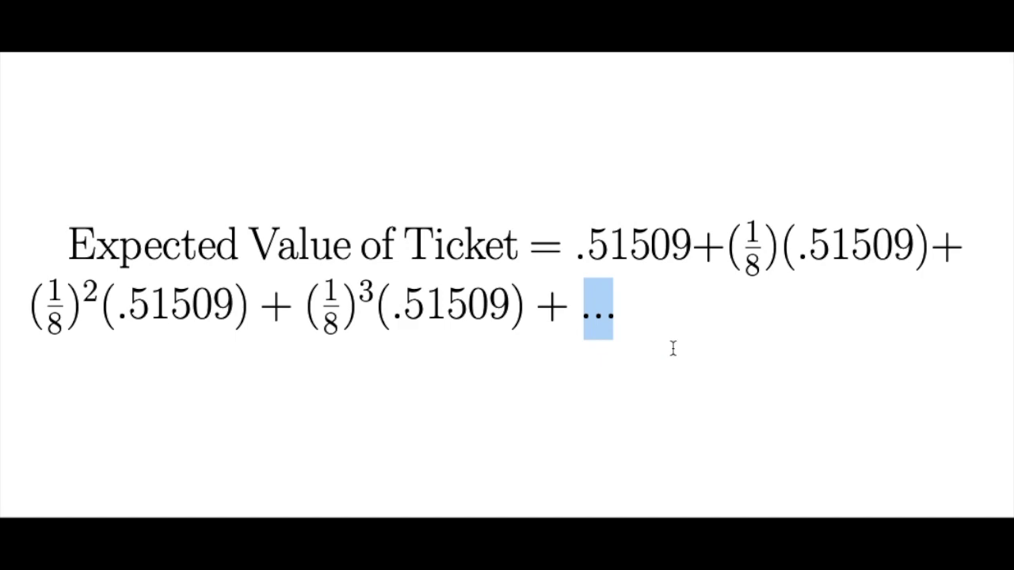
left_click(711, 380)
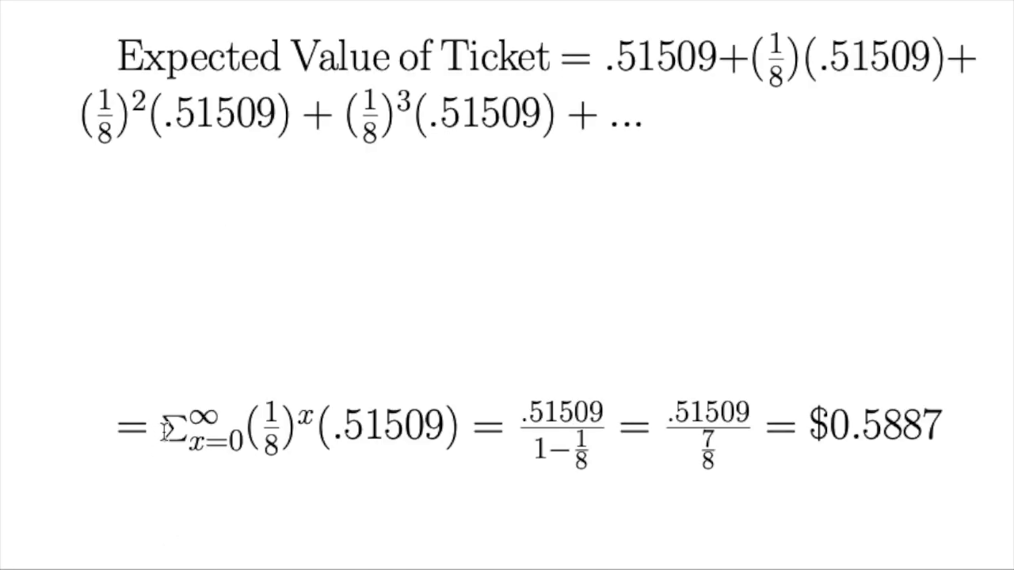
- Highlight the summation form, the .51509 over 1−1/8 fraction and the $0.5887 result
left_click_drag(160, 432, 460, 435)
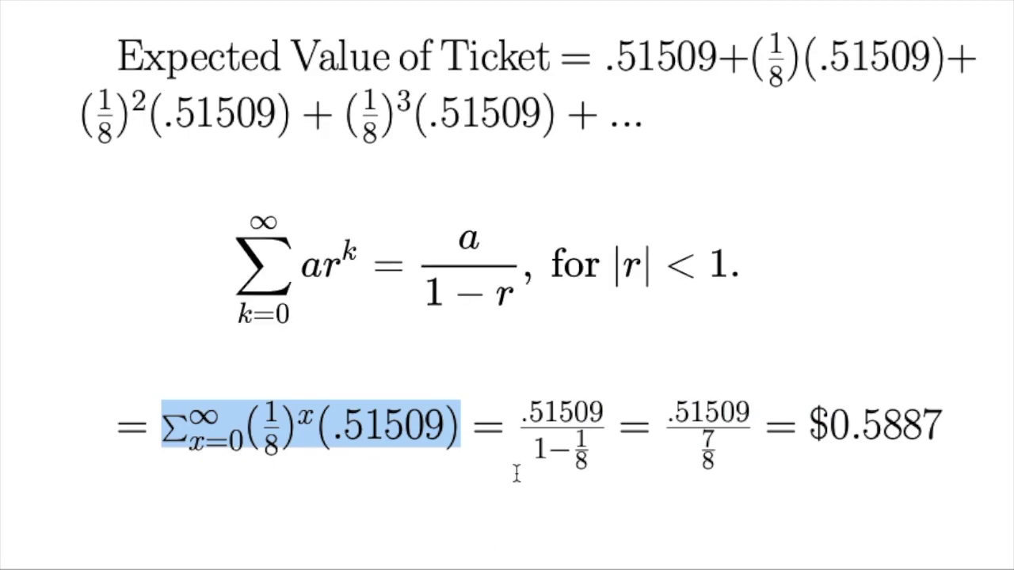
left_click_drag(516, 428, 588, 507)
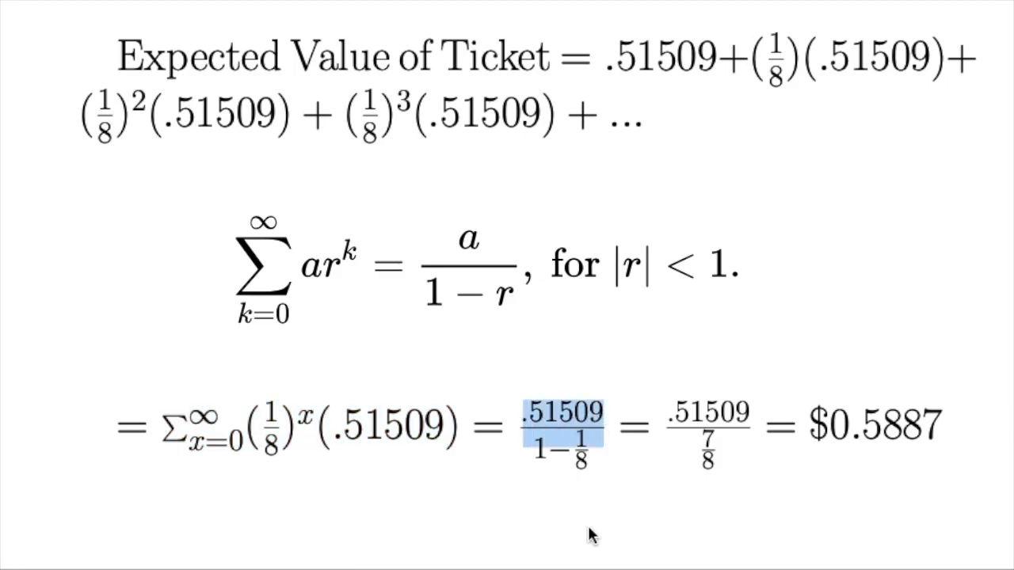
left_click(777, 473)
left_click_drag(813, 424, 944, 422)
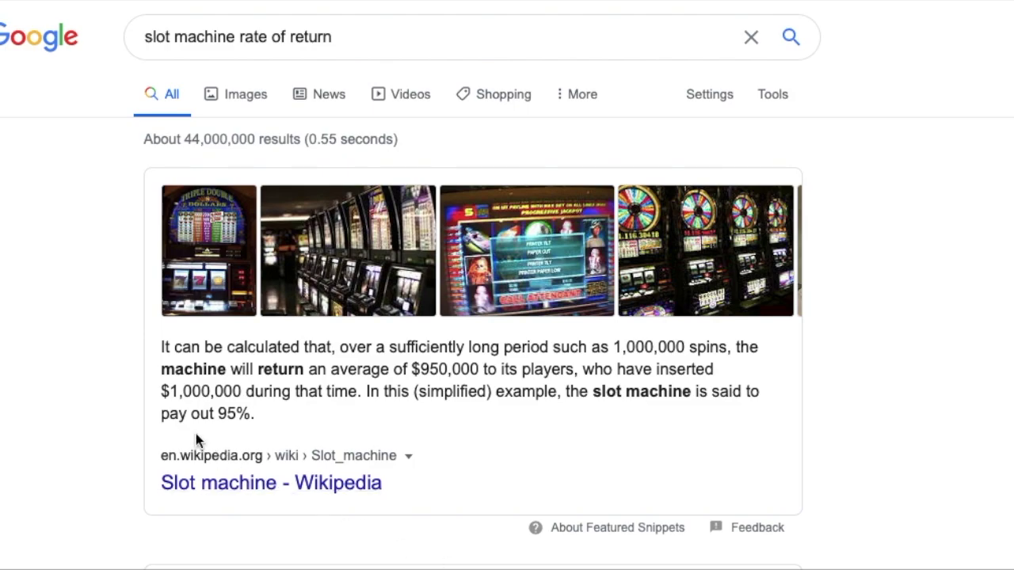
- Highlight the slot machines' 95% payout and roulette's 5.26% house edge, then scroll the odds PDF
left_click_drag(161, 413, 251, 416)
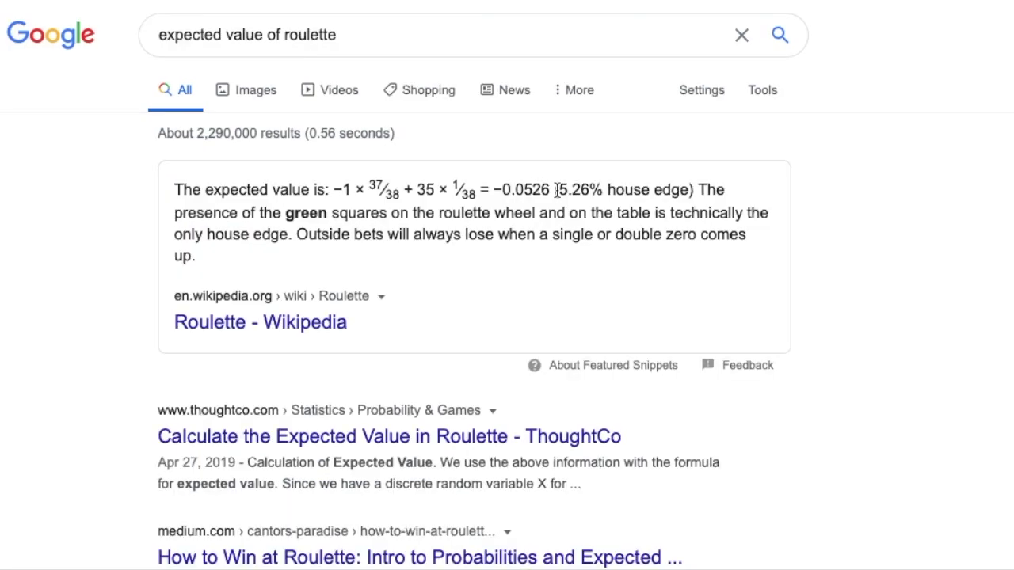
left_click_drag(554, 189, 693, 188)
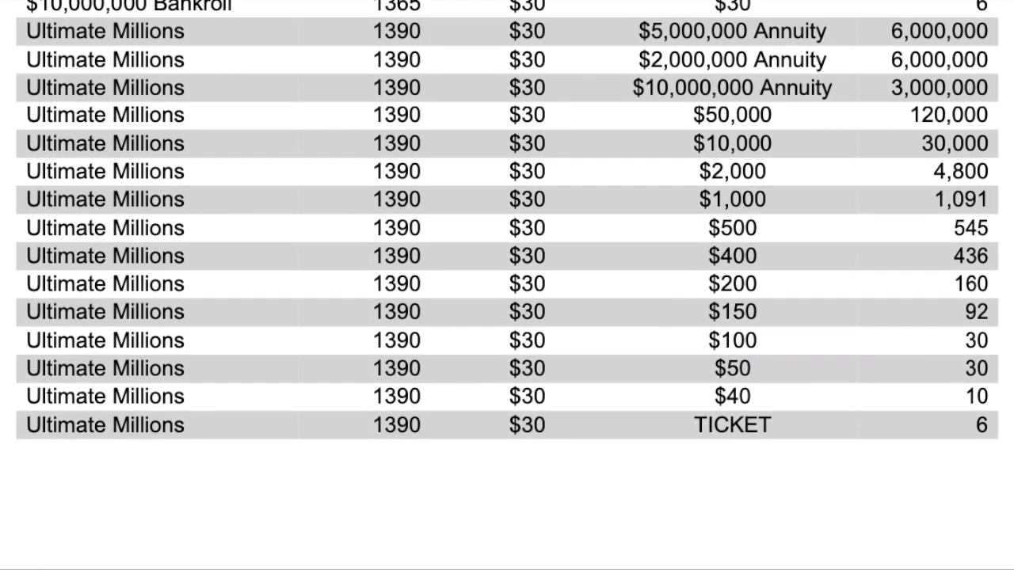
scroll(507, 285, "down", 10)
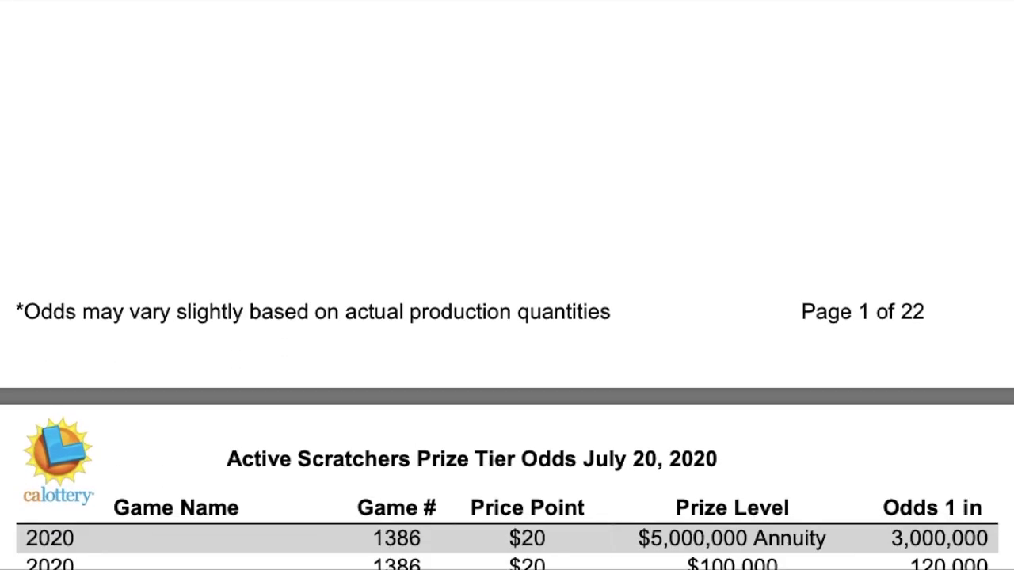
scroll(507, 285, "down", 20)
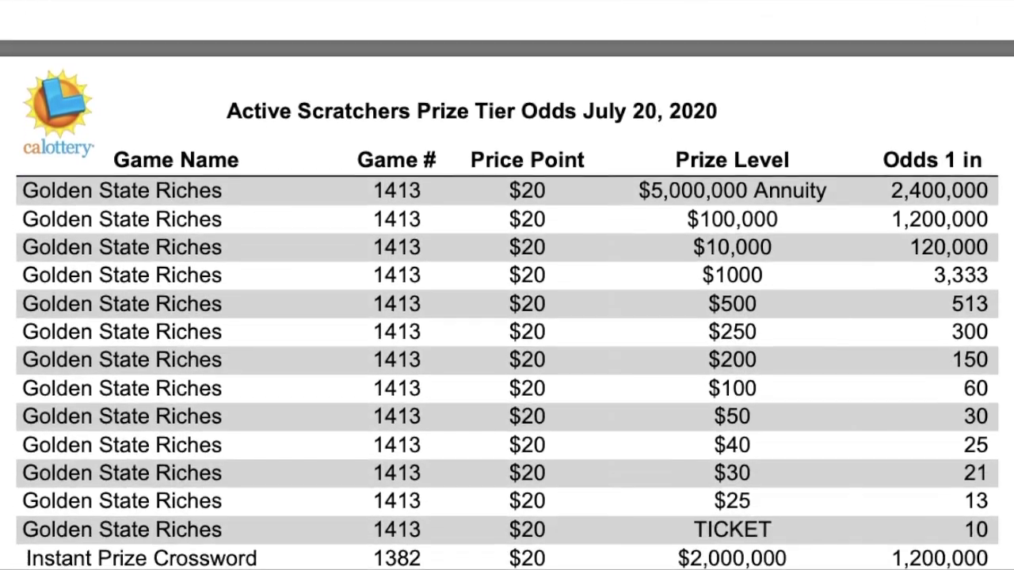
scroll(507, 285, "down", 20)
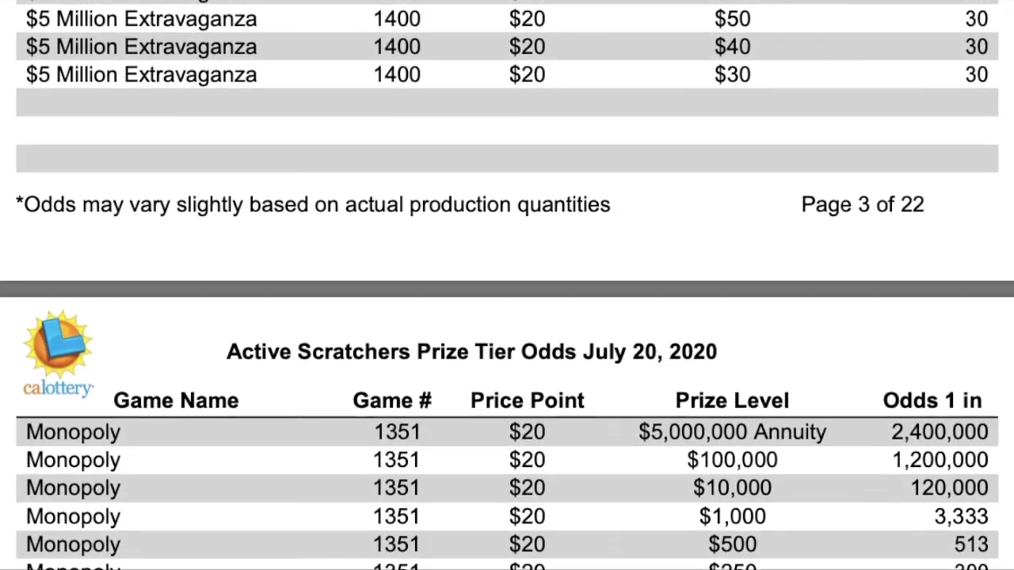
scroll(507, 285, "down", 6)
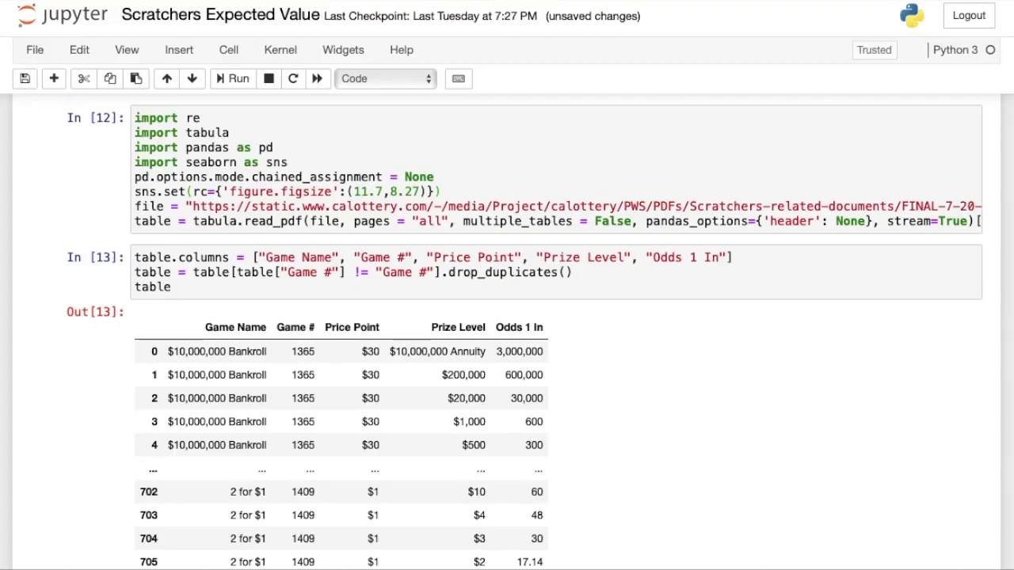
- Highlight 'import tabula' in cell In [12] and scroll down to the expected value chart
left_click_drag(242, 132, 125, 139)
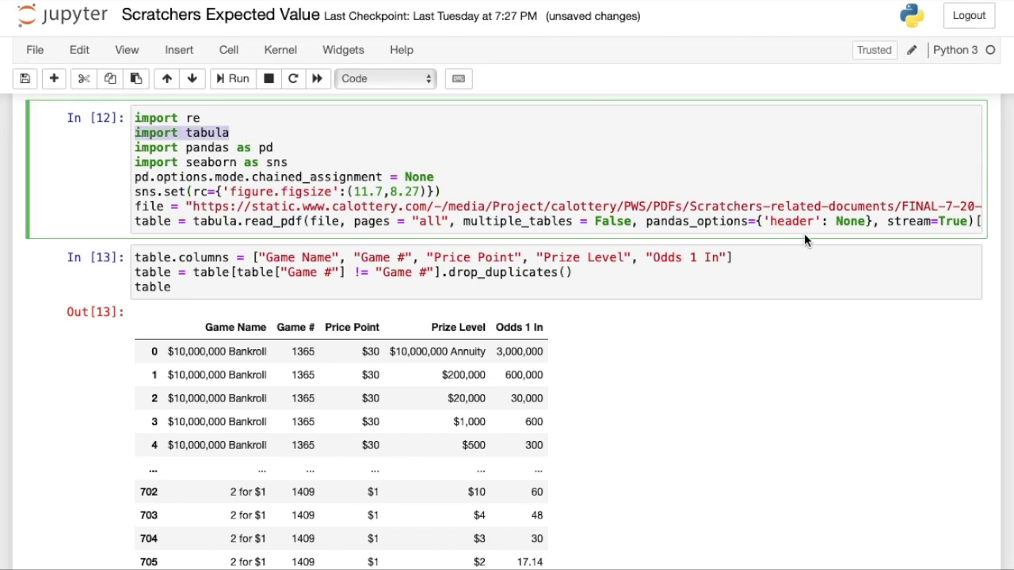
scroll(804, 379, "down", 3)
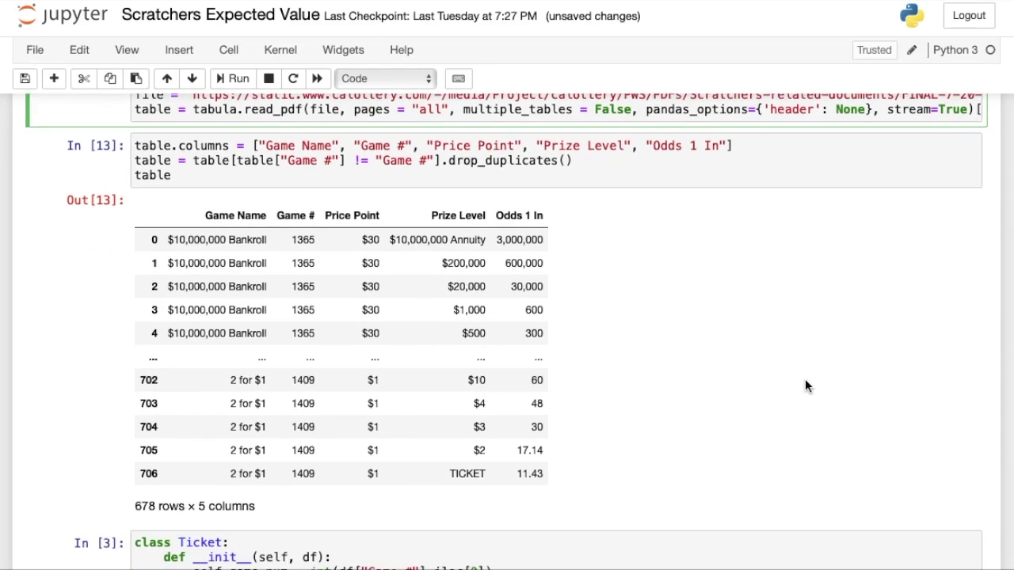
scroll(804, 386, "down", 1)
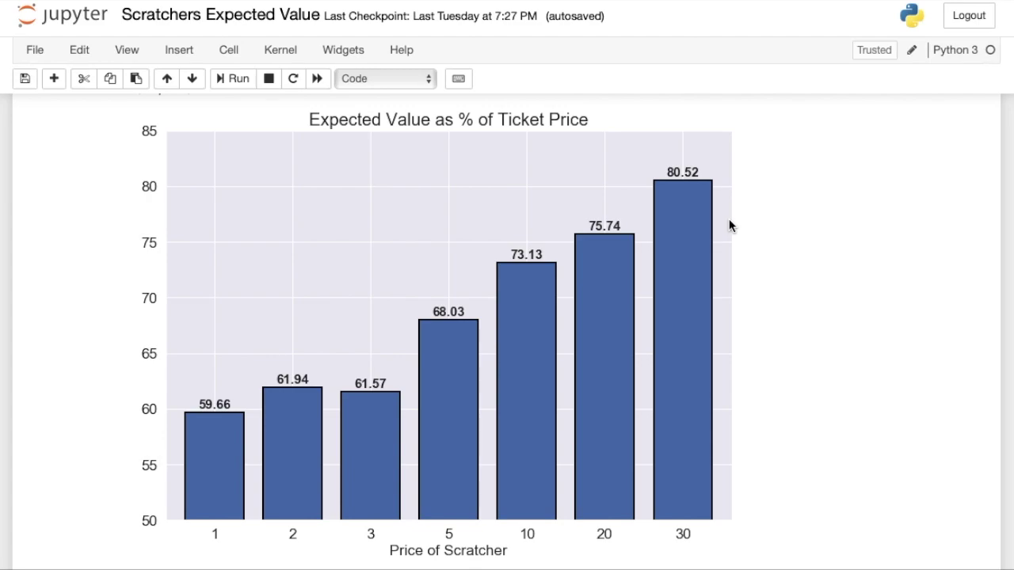
- Scroll past the expected value chart to the Expected Loss by Price bar chart
scroll(729, 220, "down", 10)
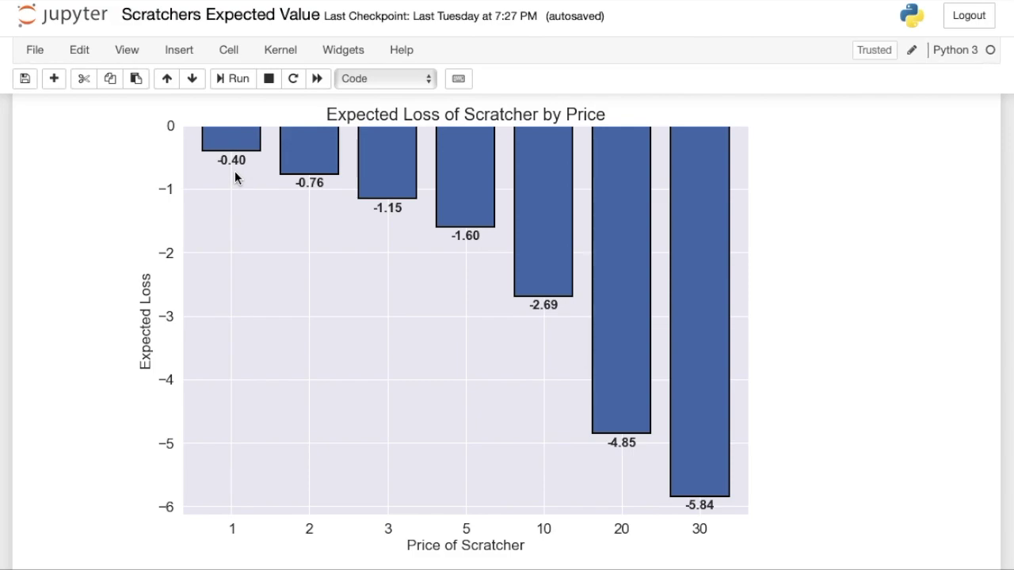
scroll(235, 178, "down", 1)
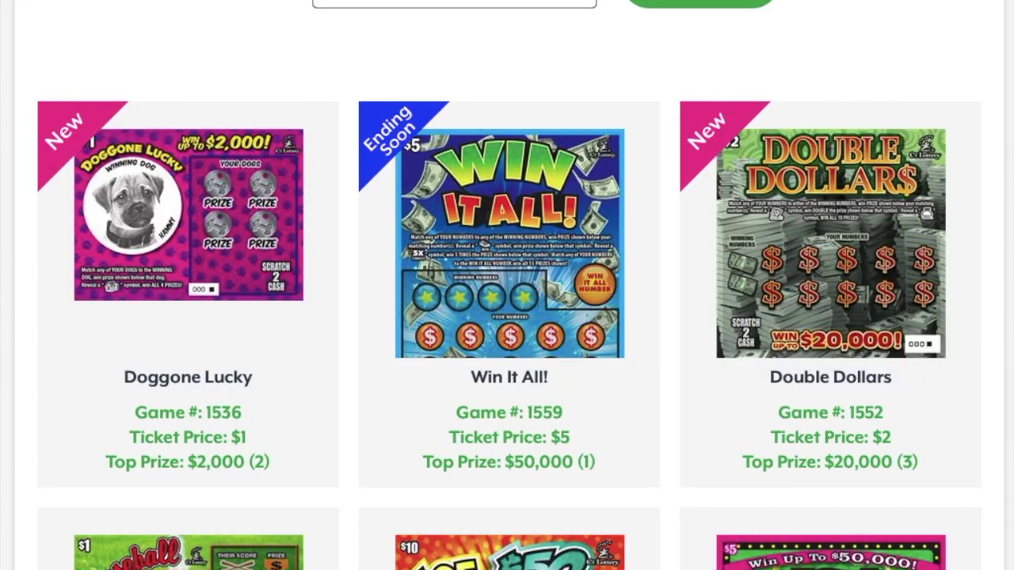
- Scroll the scratcher grid past Bingo Frenzy, Money Match Bonus and Space Invaders toward Treasure Hunt
scroll(506, 286, "down", 5)
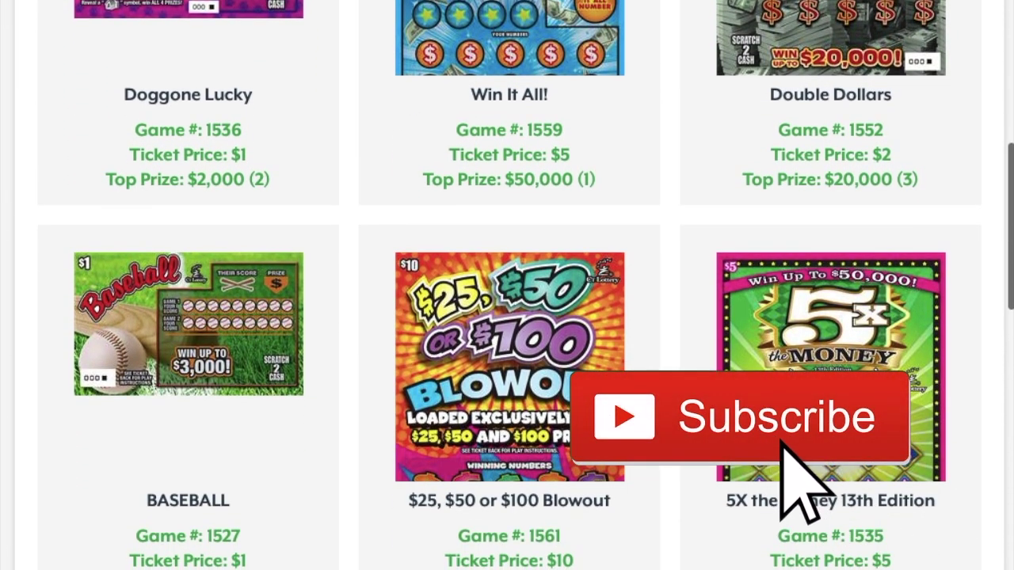
scroll(507, 285, "down", 5)
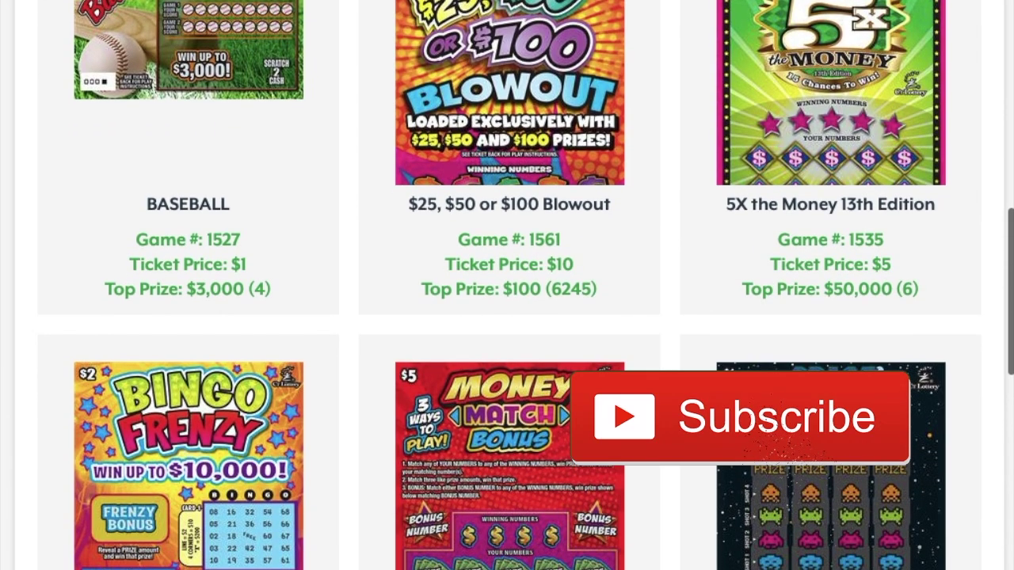
scroll(507, 285, "down", 4)
scroll(507, 285, "down", 6)
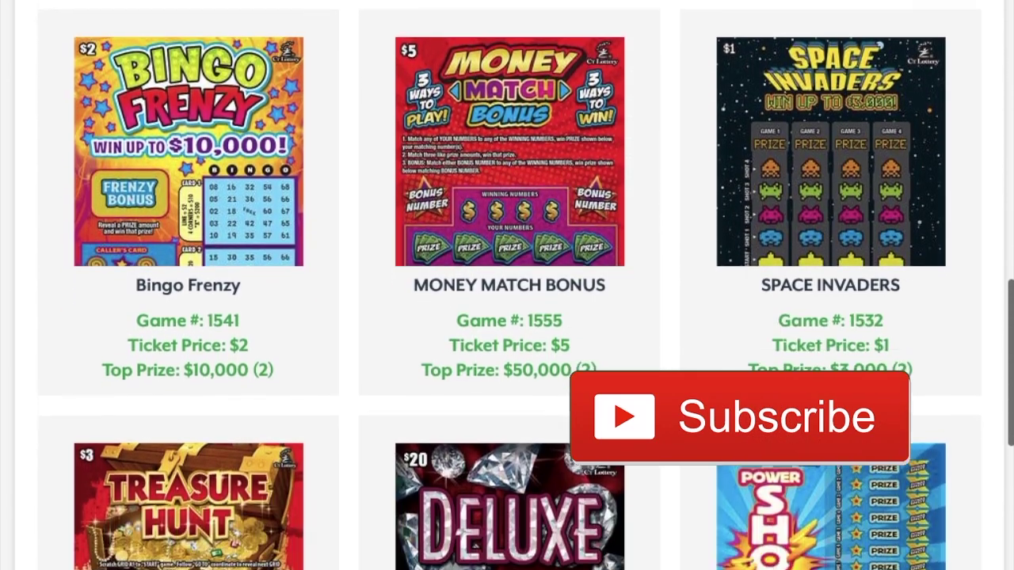